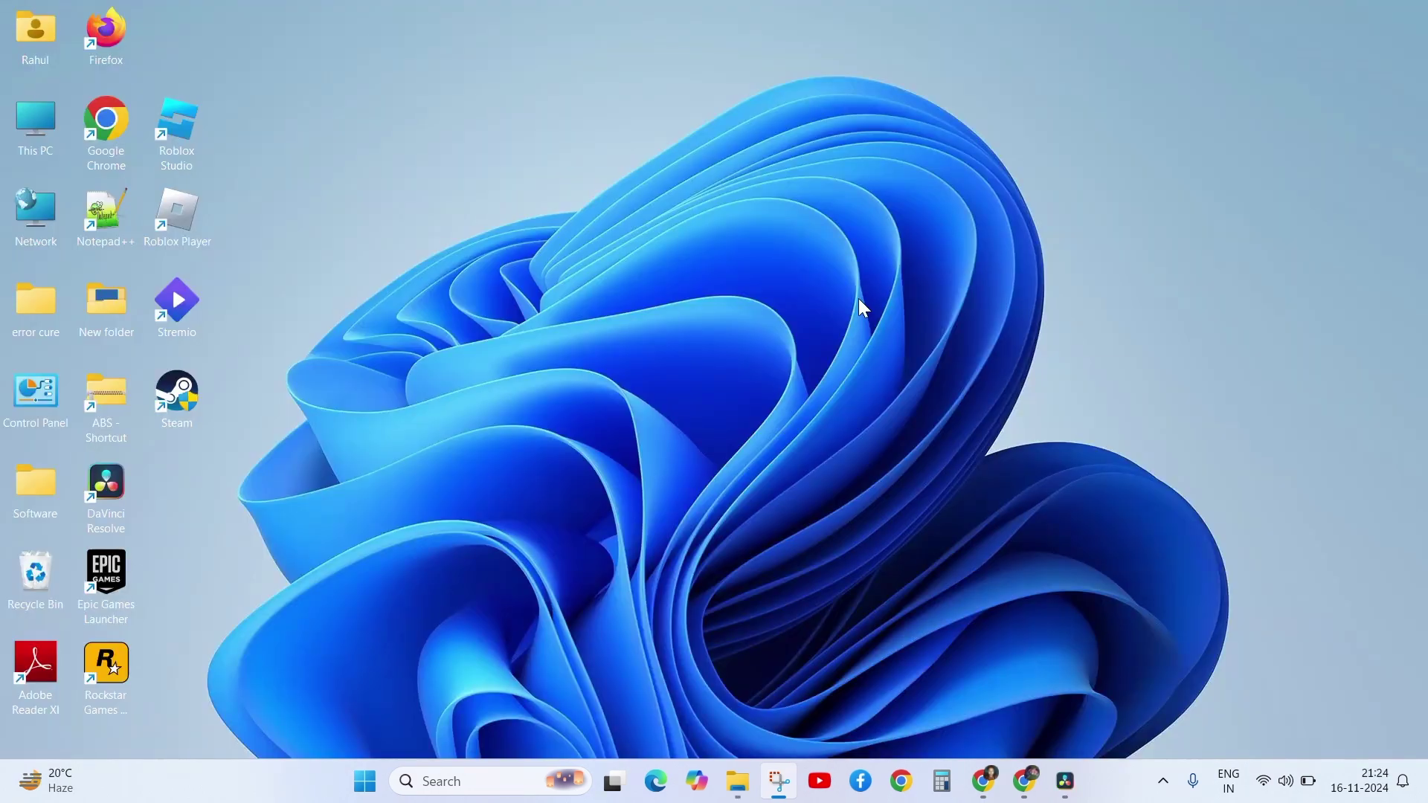
Check the connected Wi-Fi network, then start Google's internet speed test in Chrome.
{"action": "left_click", "coordinate": [1272, 781]}
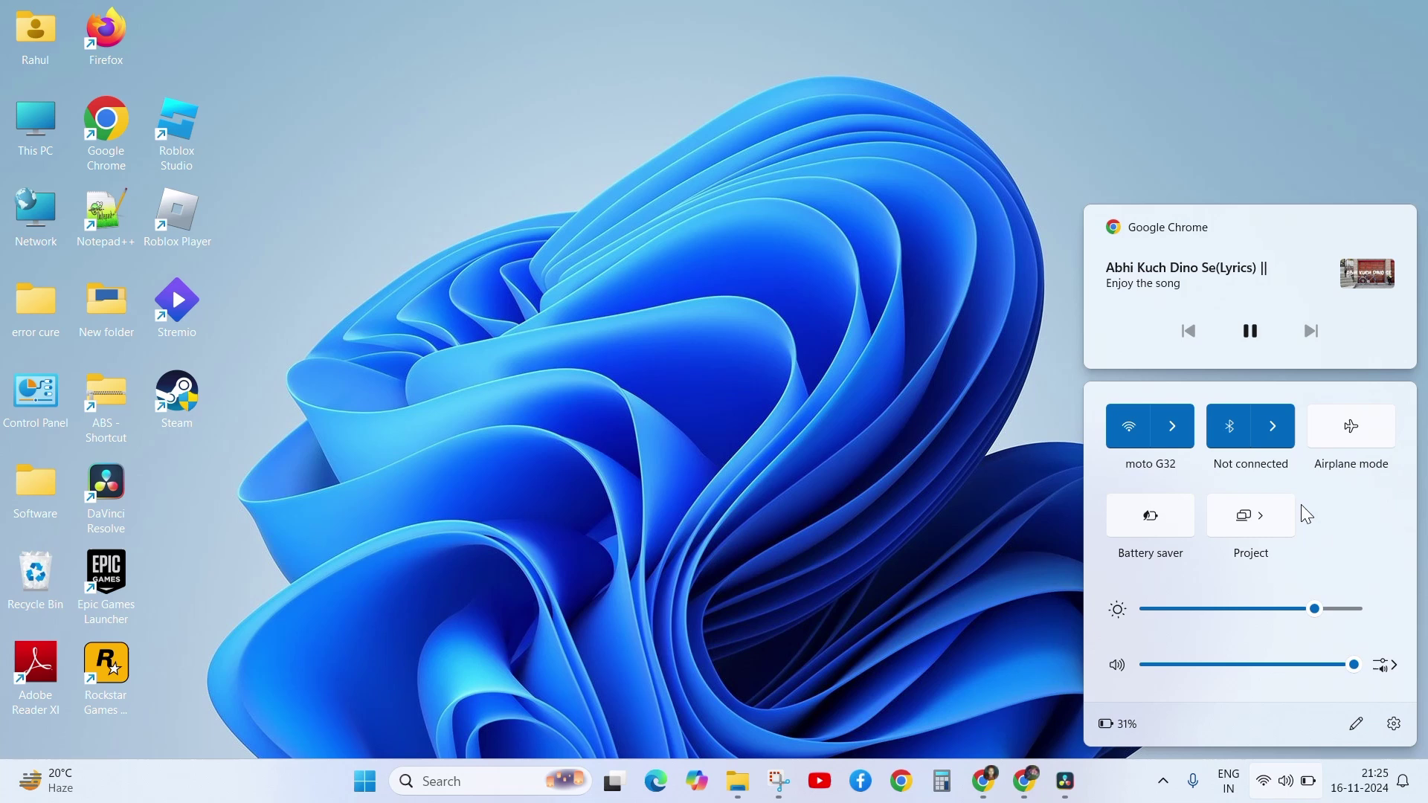
{"action": "left_click", "coordinate": [1175, 426]}
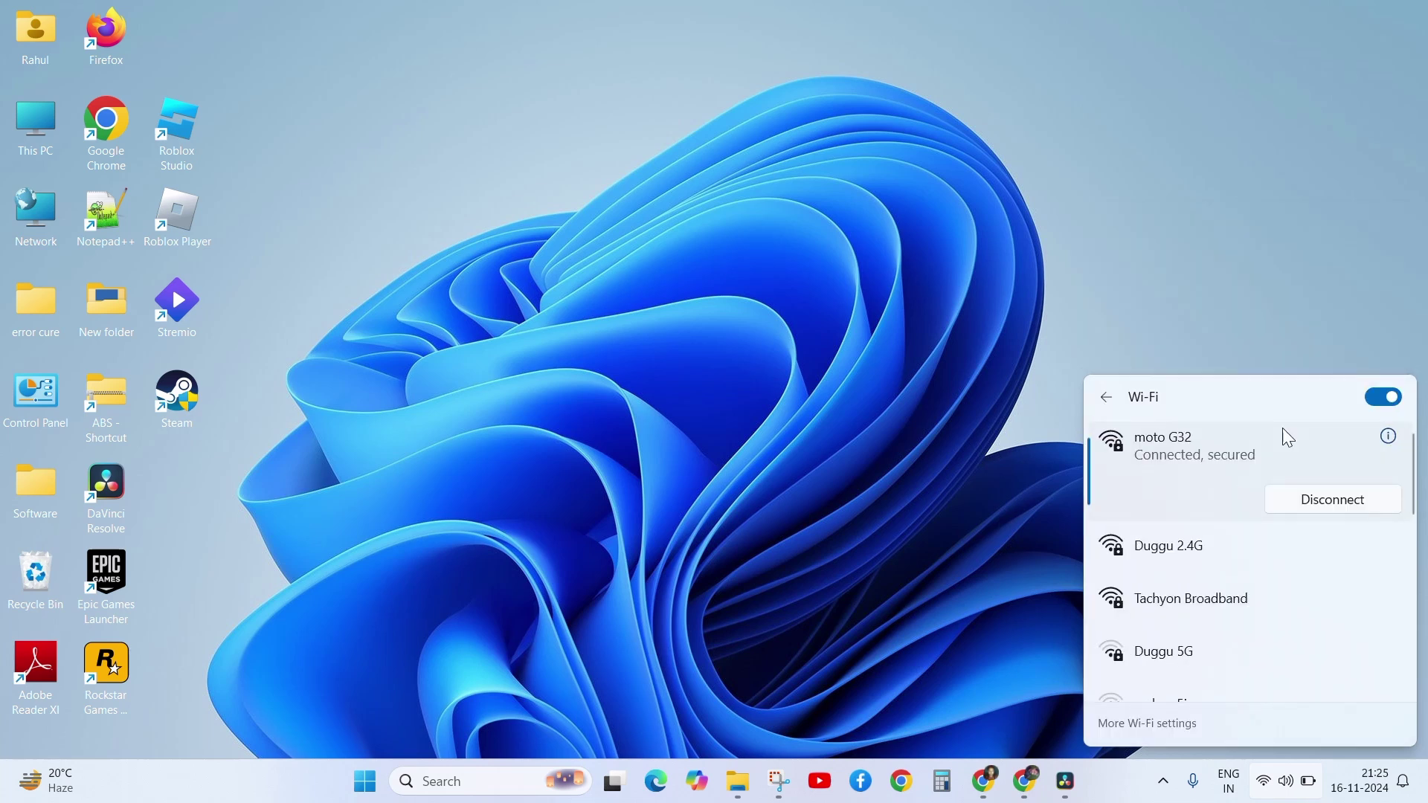
{"action": "left_click", "coordinate": [997, 573]}
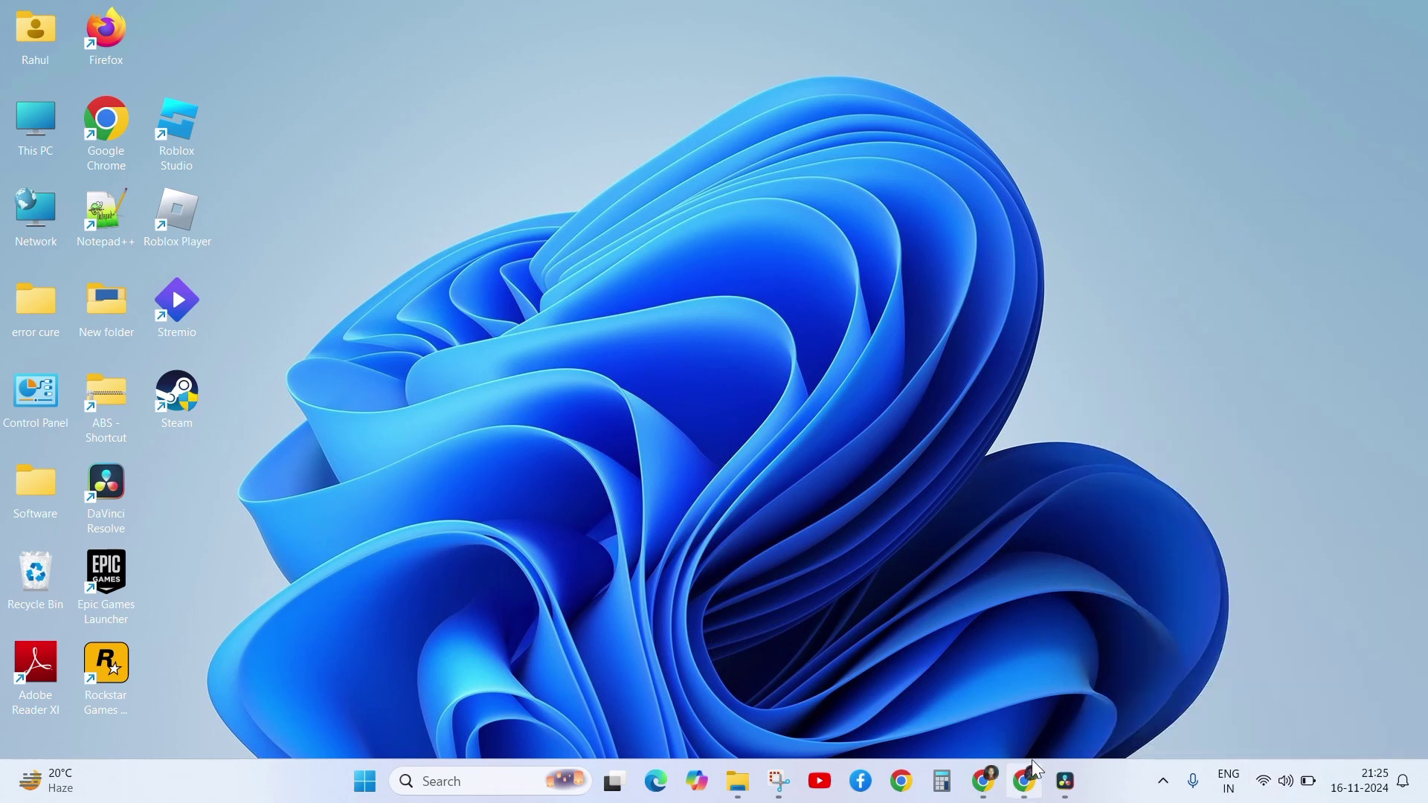
{"action": "left_click", "coordinate": [1026, 782]}
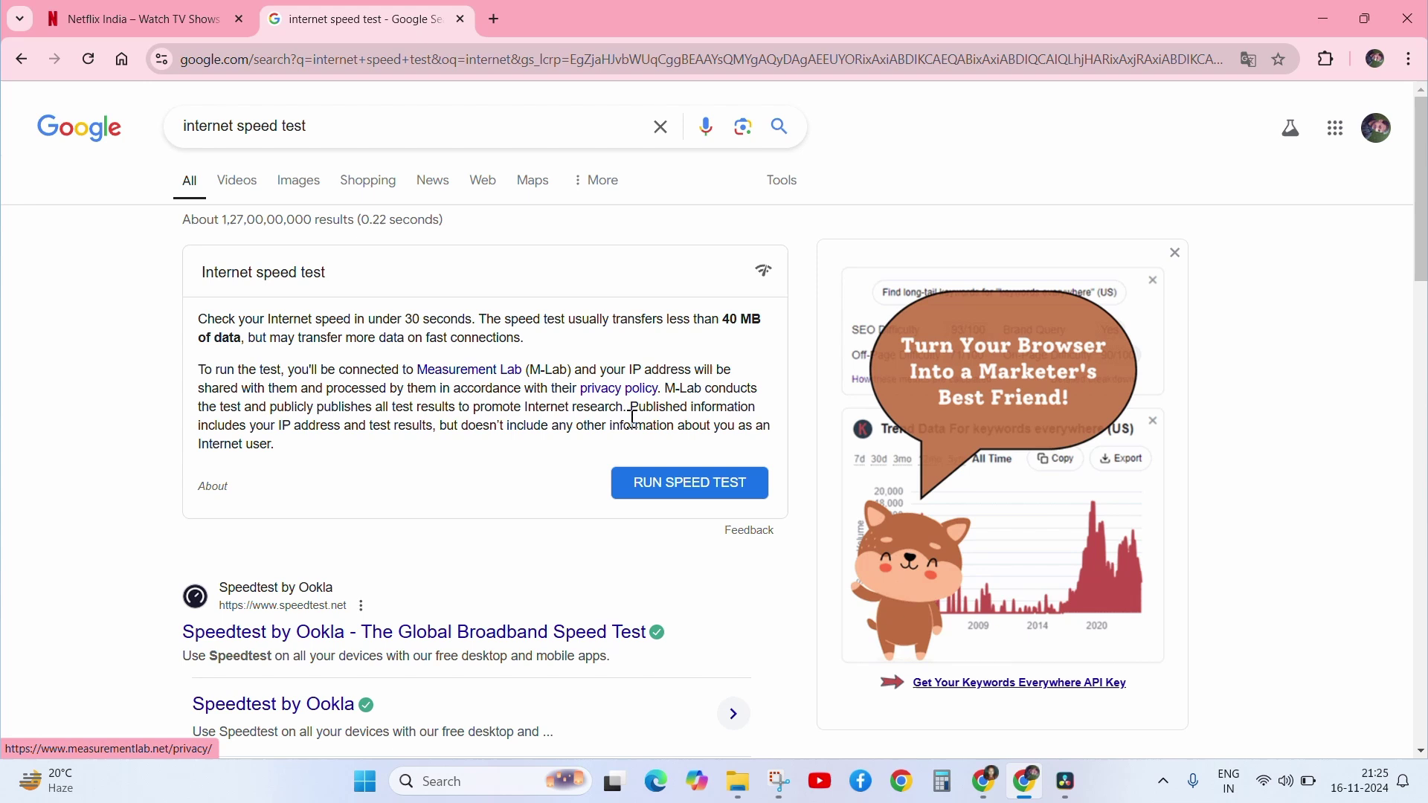
{"action": "left_click", "coordinate": [689, 481]}
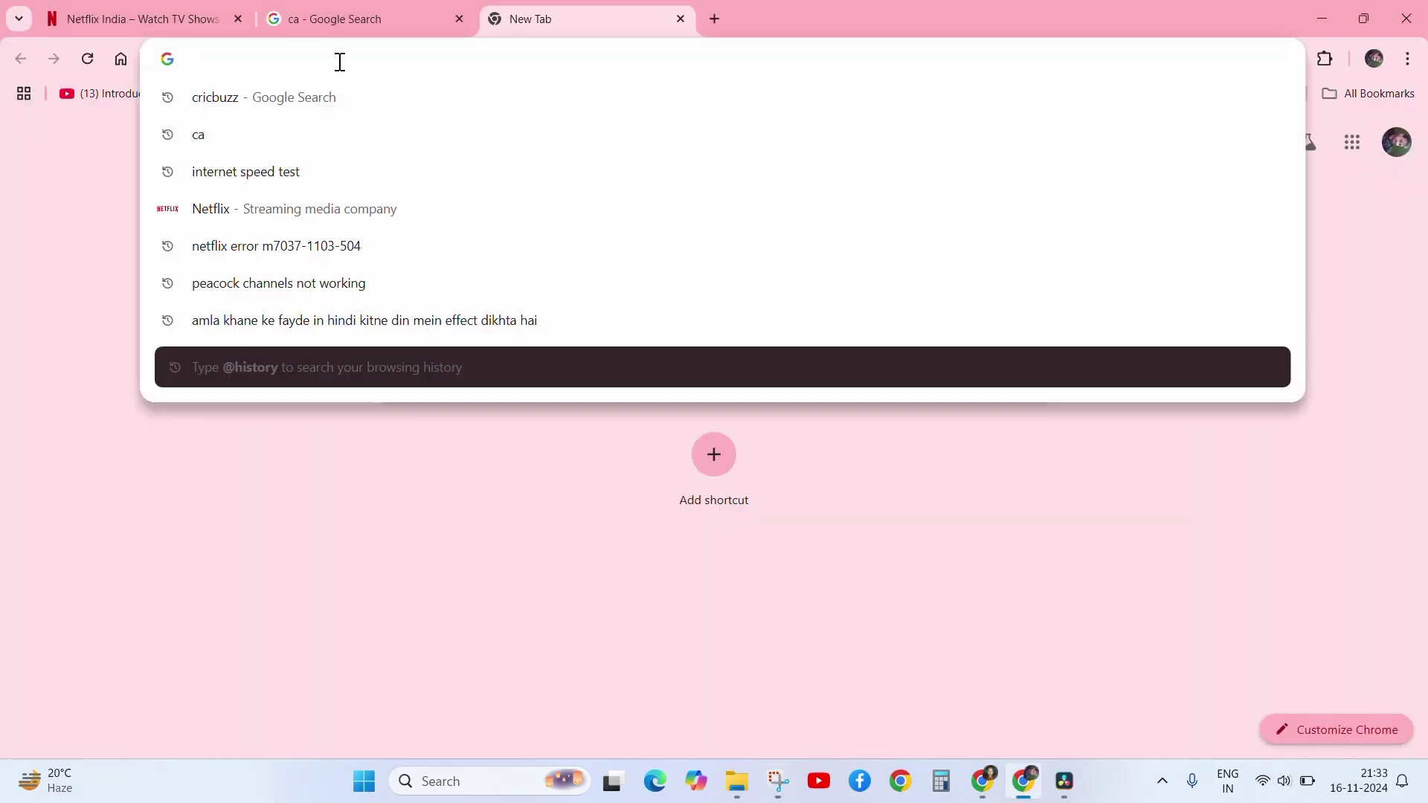
{"action": "type", "text": "fa"}
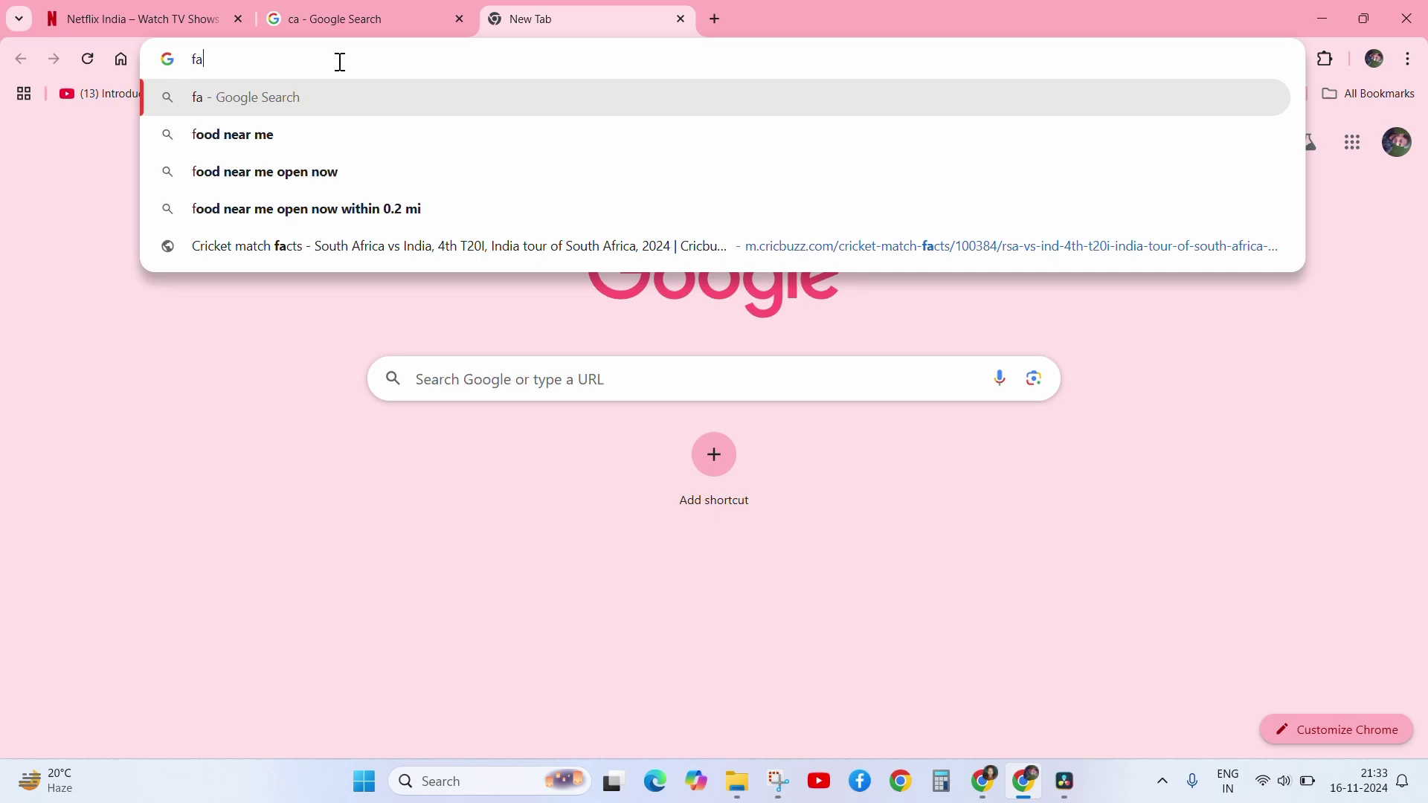
{"action": "type", "text": "st.co"}
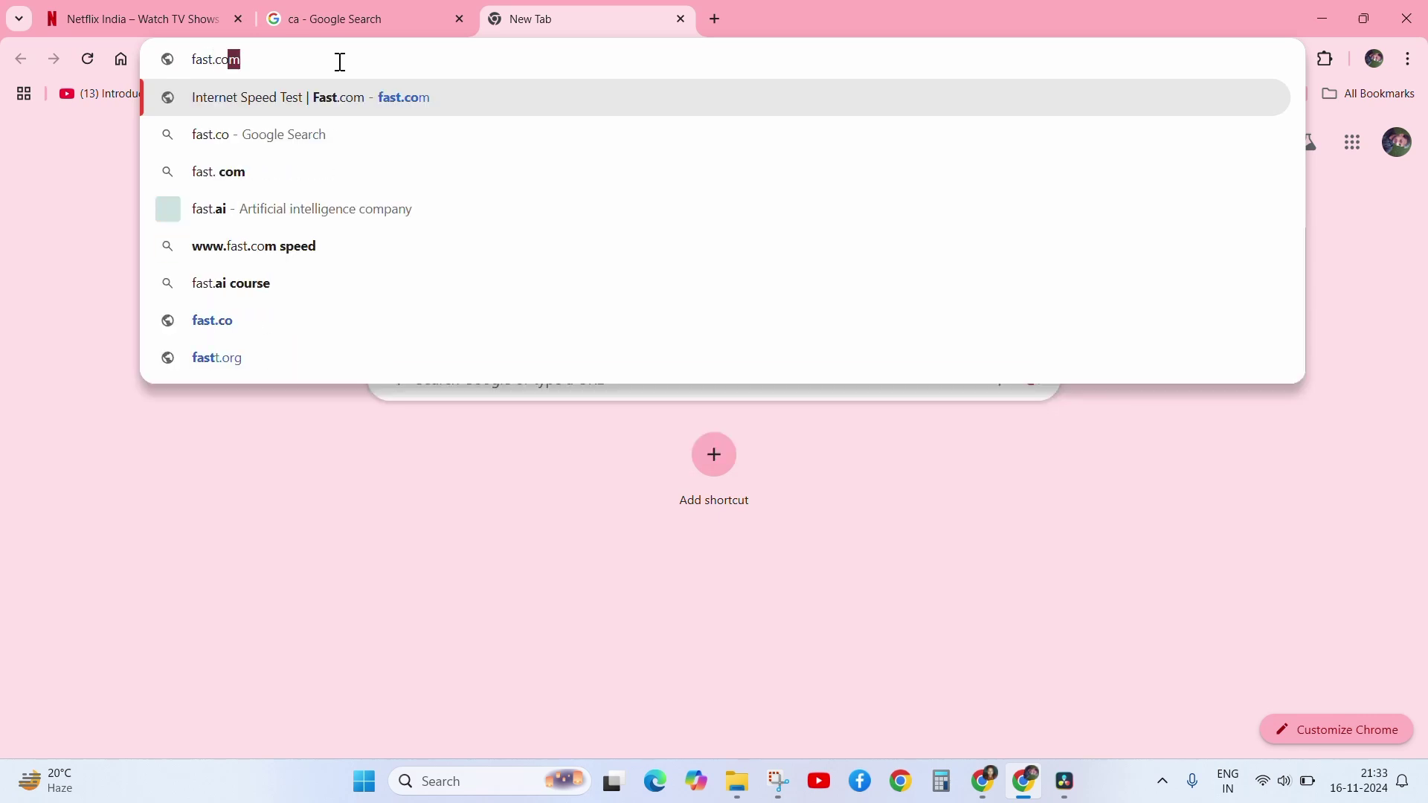
{"action": "type", "text": "m"}
Load fast.com in a new Chrome tab to begin its speed test.
{"action": "key", "text": "Return"}
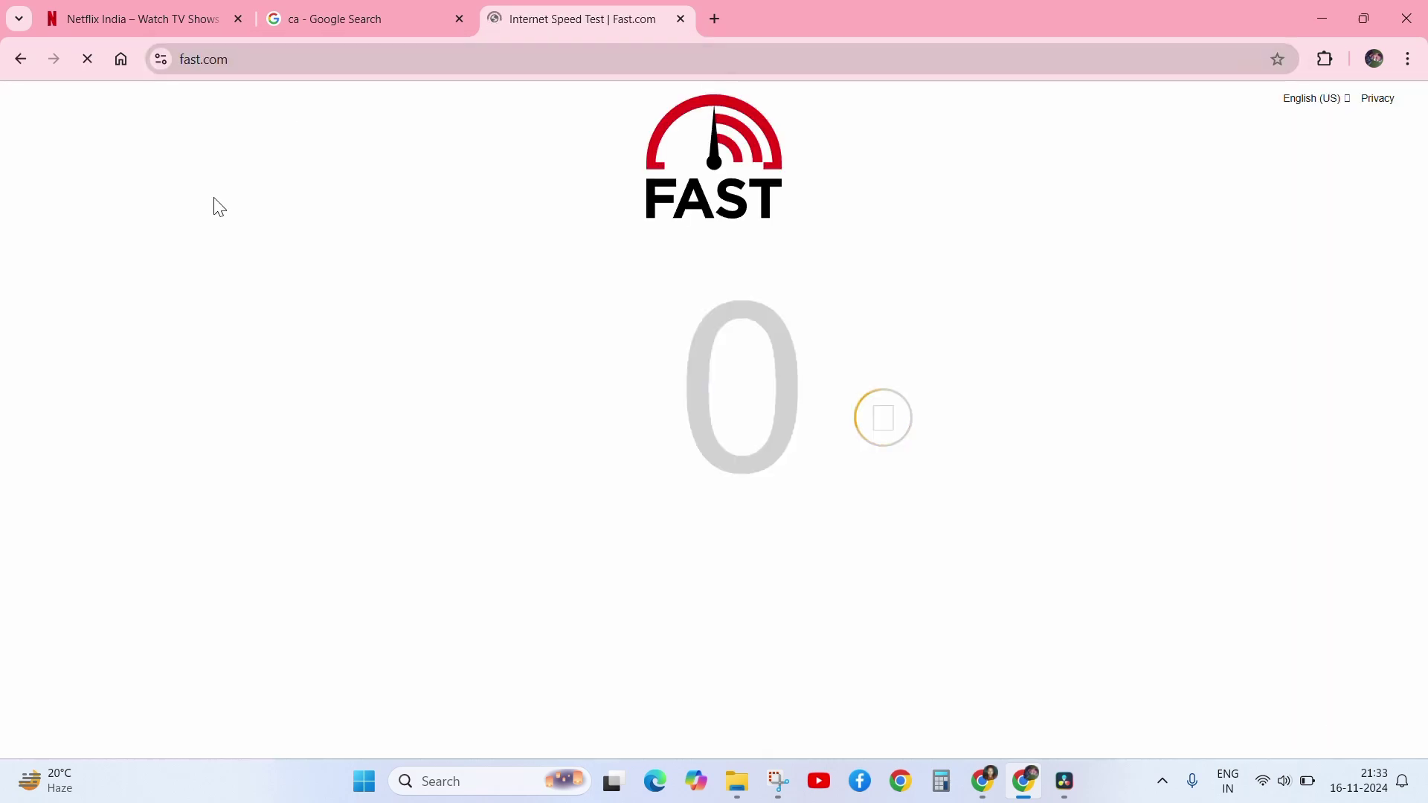